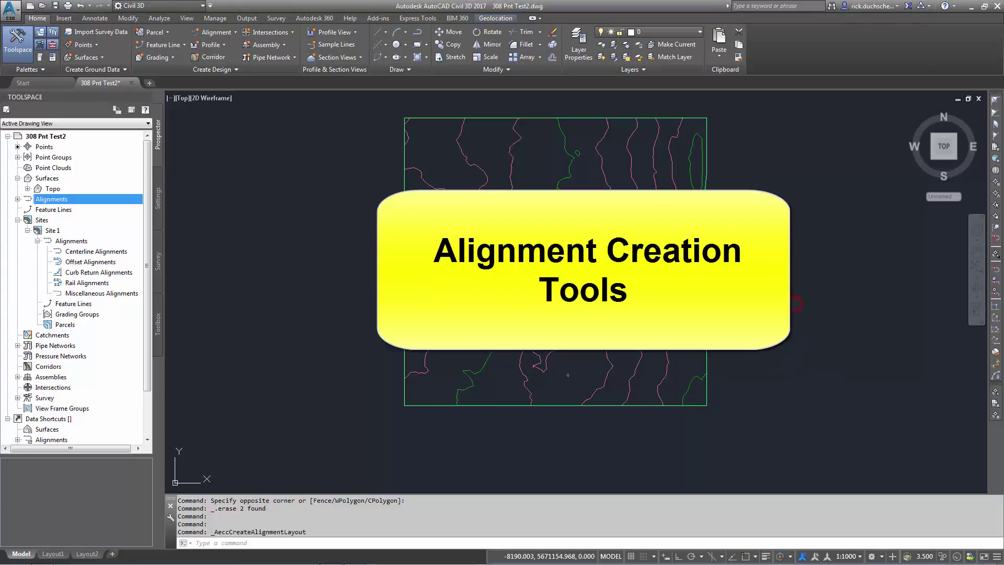
- Show the Alignment drop-down in the Home tab's Create Design panel
mouse_move(394, 155)
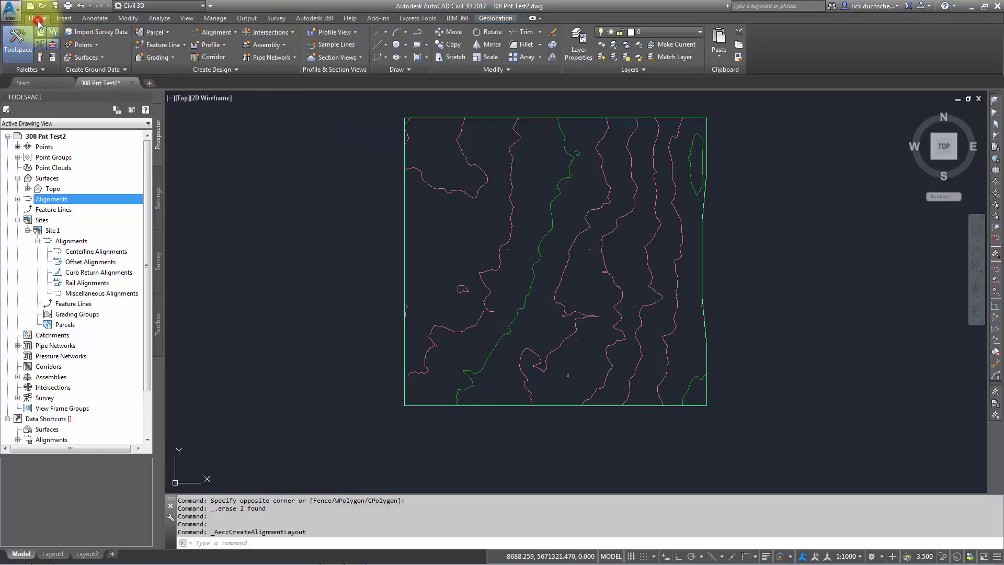
- Launch Alignment Creation Tools and move the Create Alignment - Layout dialog aside
left_click(215, 34)
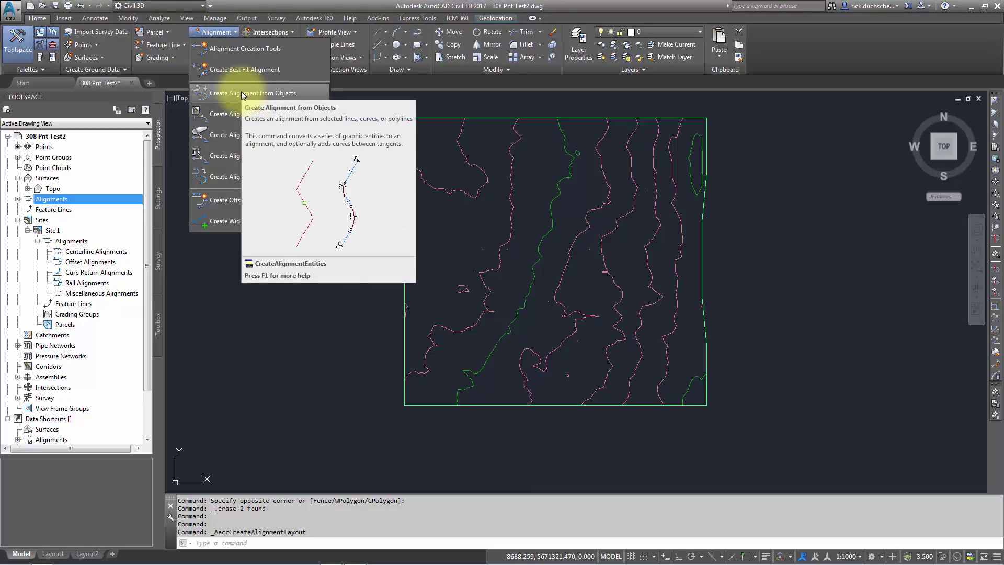
left_click(241, 48)
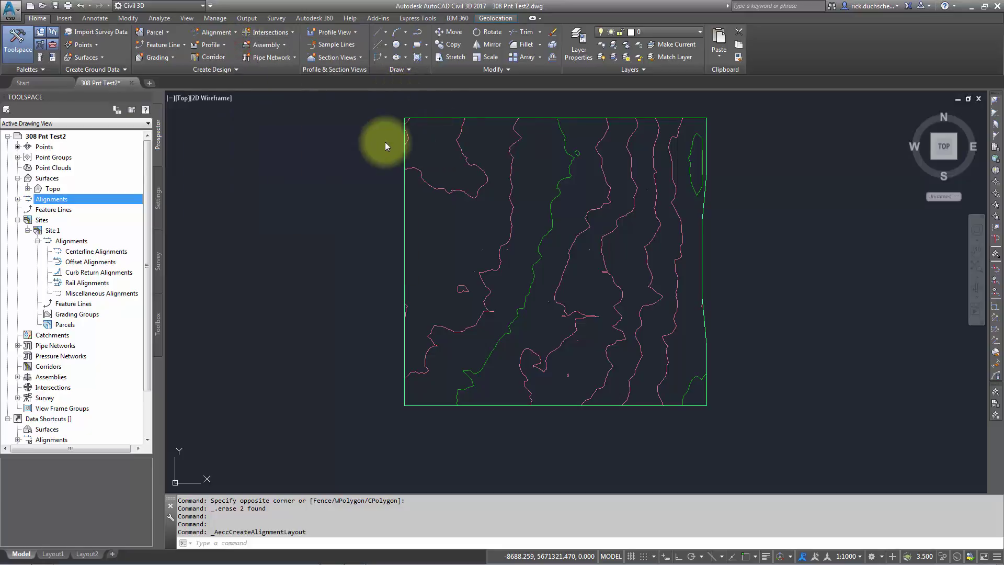
left_click_drag(252, 30, 426, 81)
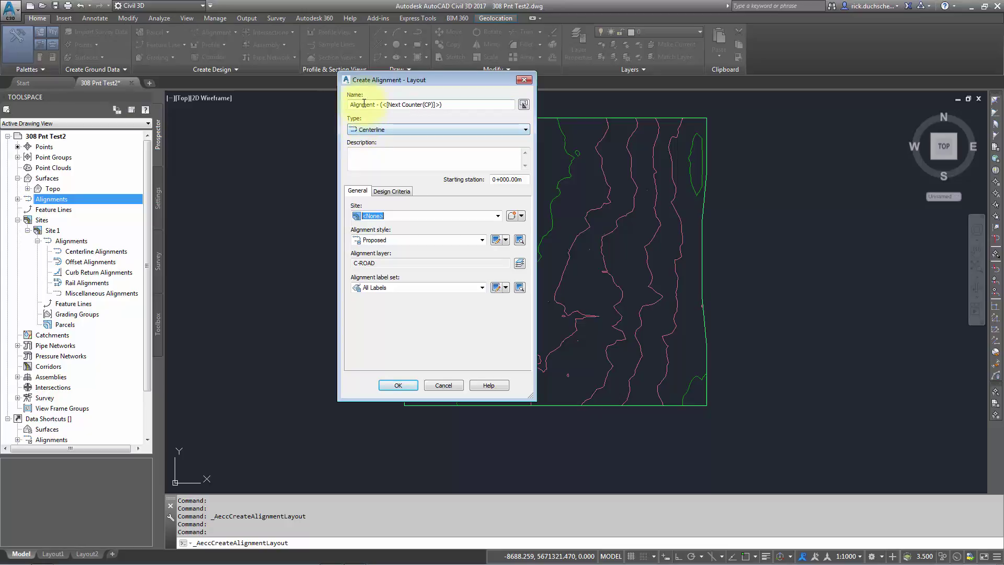
- Keep Centerline type, use the Major and Minor only label set, and start at 0+000.00m
left_click(367, 130)
left_click(368, 139)
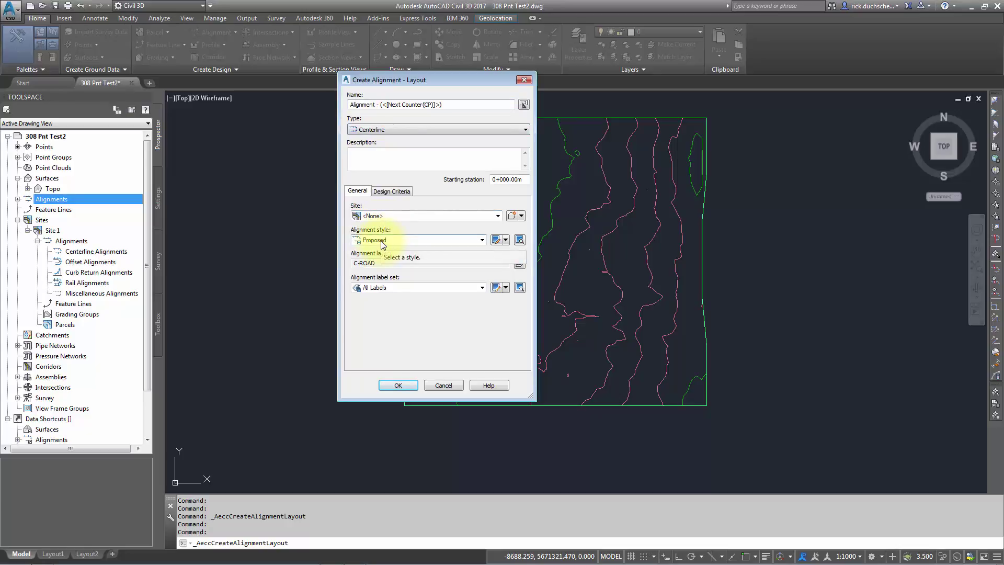
left_click(381, 289)
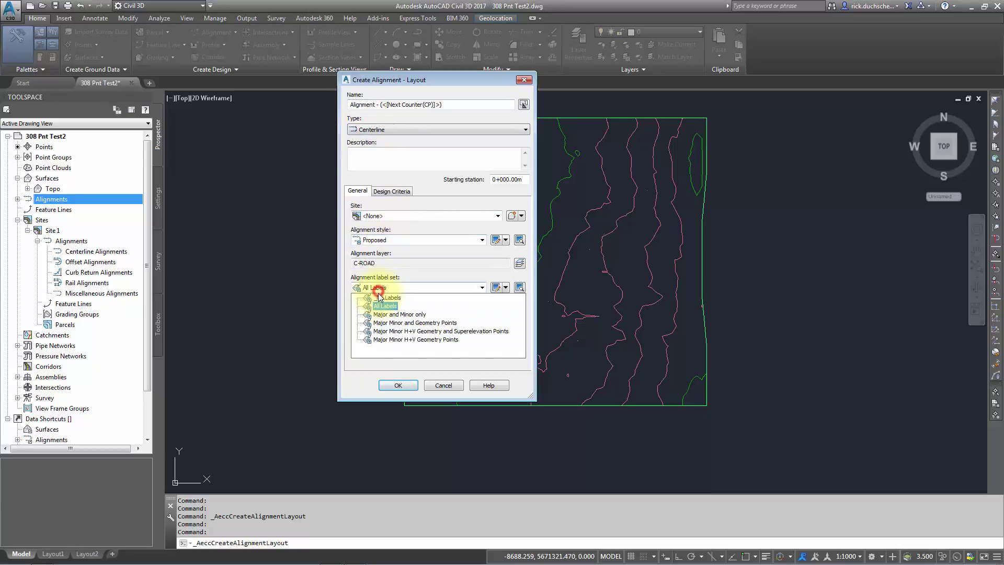
left_click(379, 315)
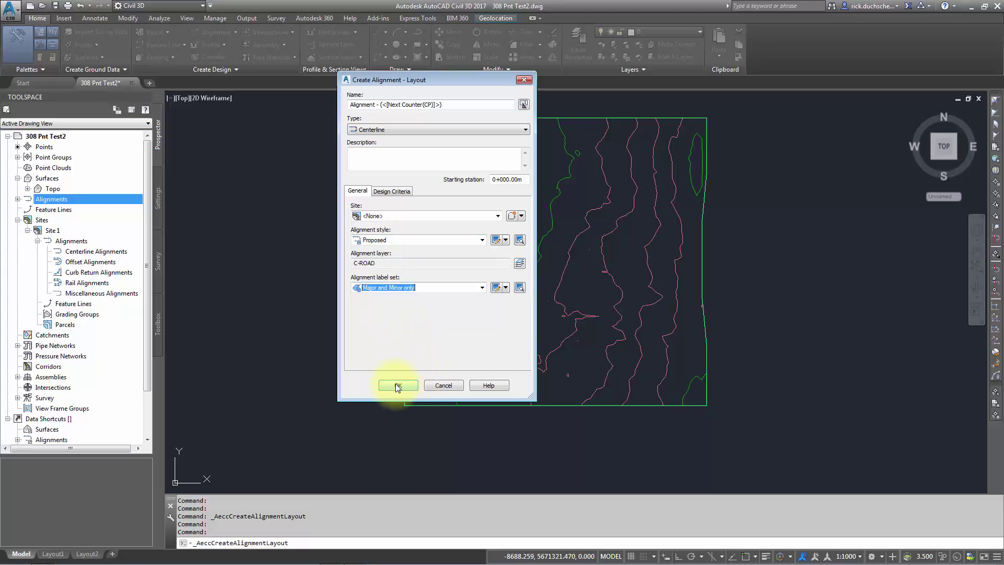
left_click(497, 180)
left_click(522, 180)
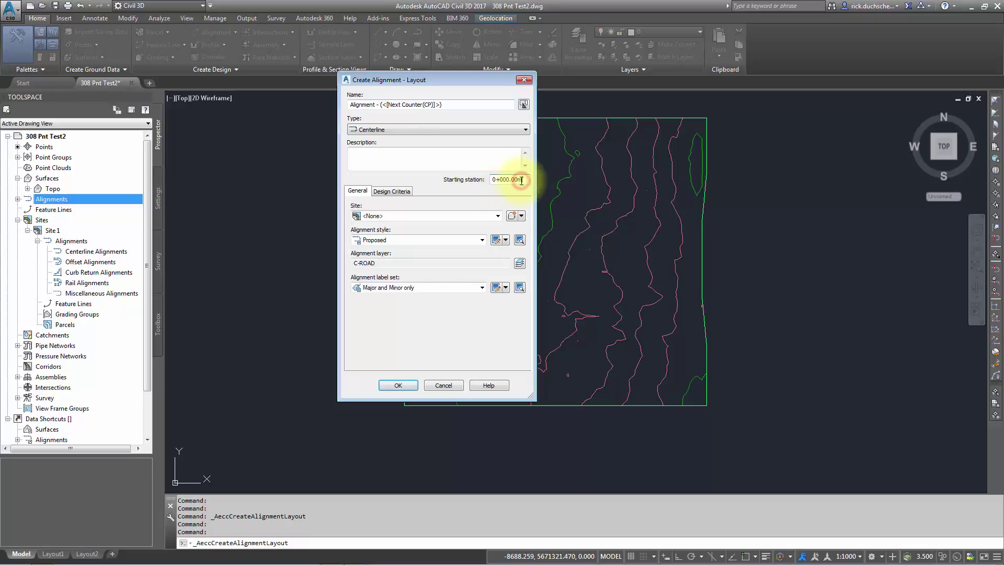
left_click_drag(522, 181, 493, 179)
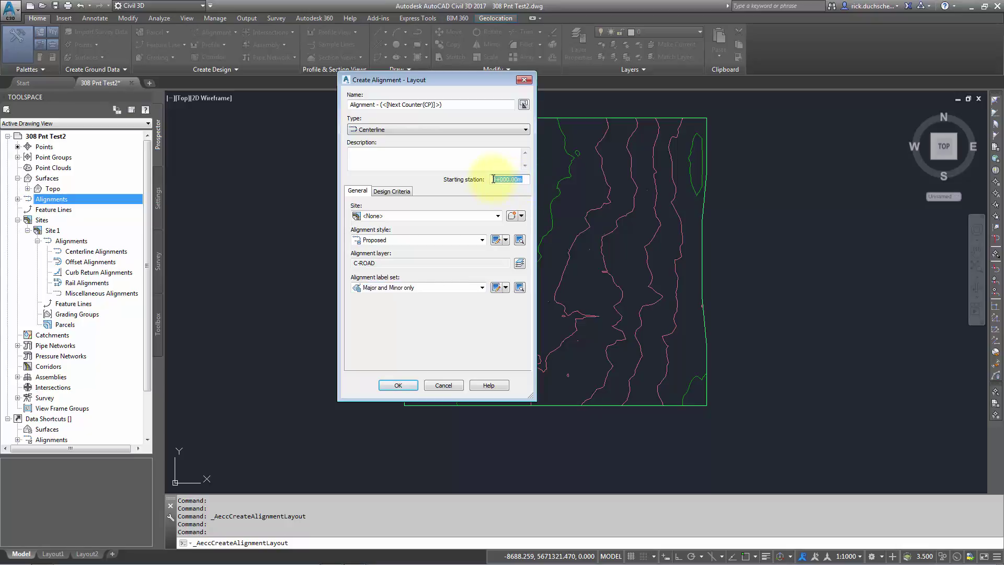
left_click(493, 179)
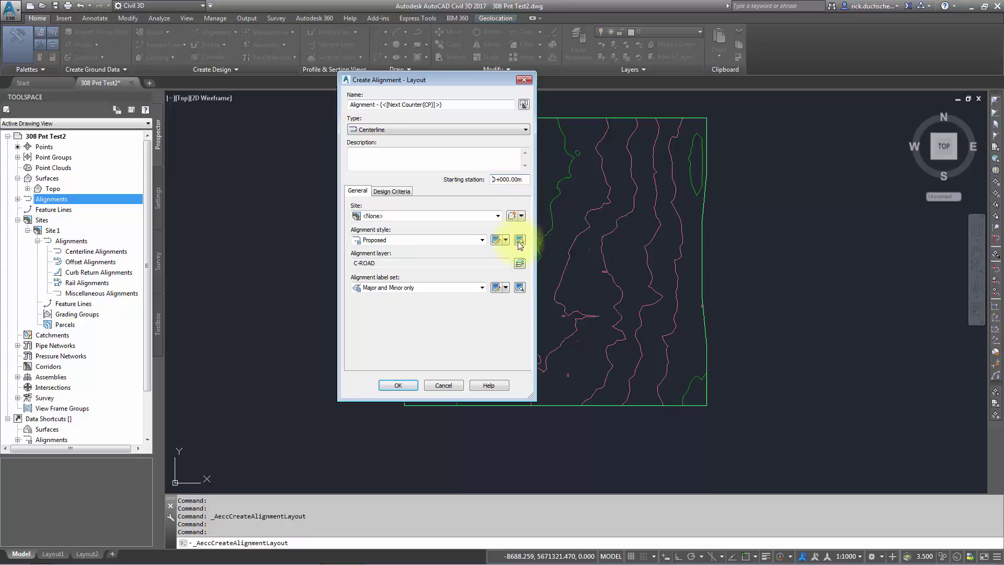
- Create the alignment, move its layout toolbar clear, and open Curve and Spiral Settings
left_click(388, 385)
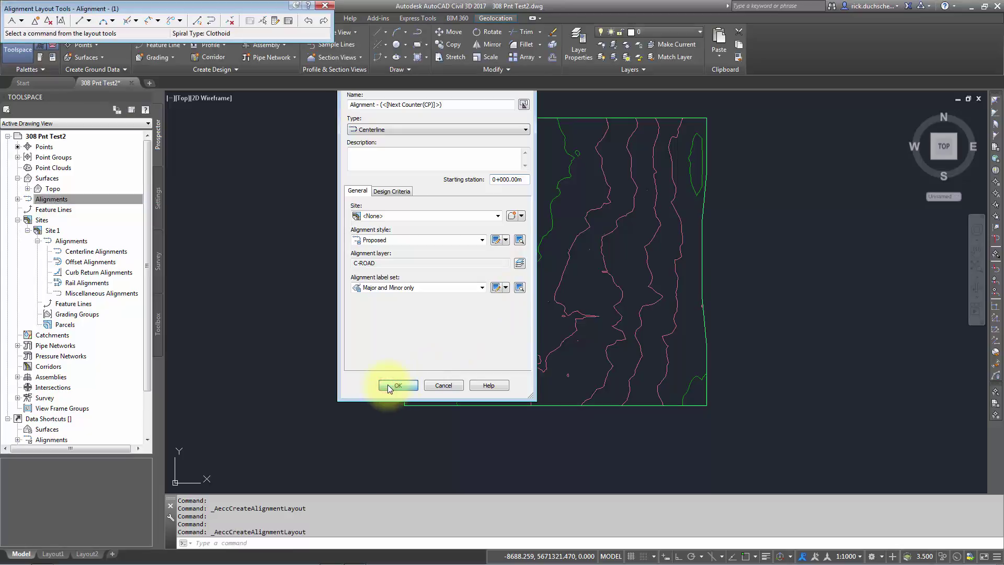
left_click_drag(183, 11, 418, 137)
left_click_drag(299, 137, 245, 100)
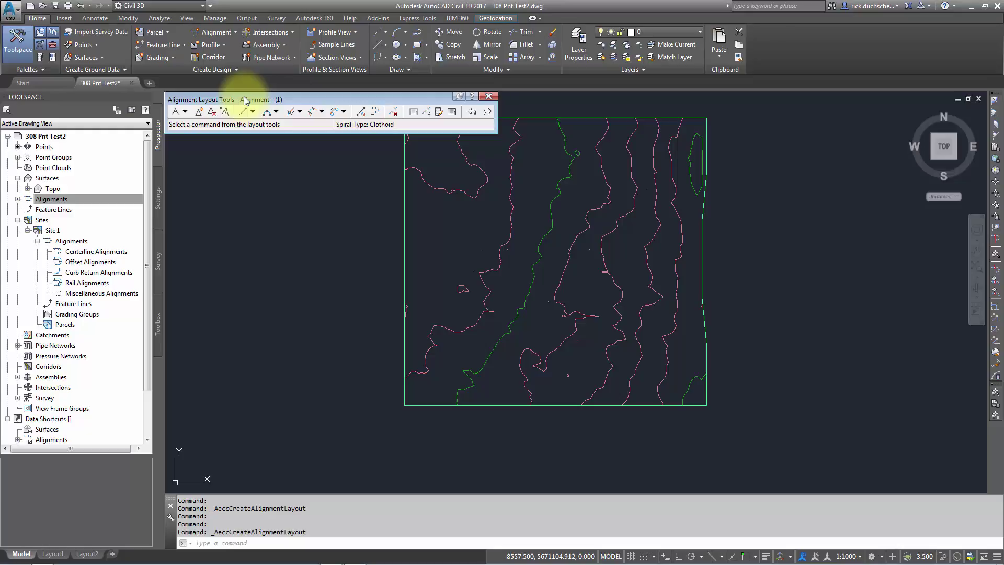
left_click(187, 112)
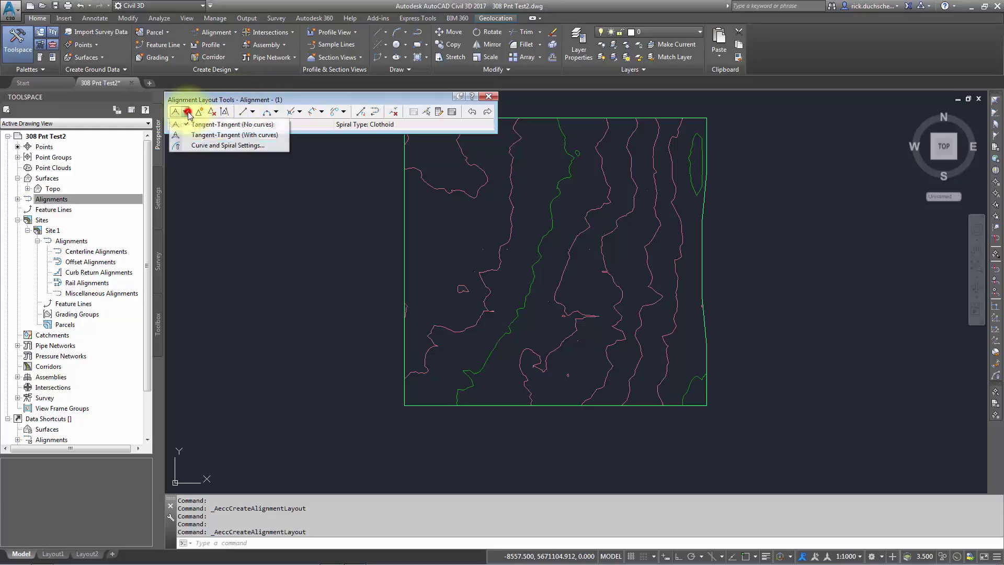
left_click(238, 146)
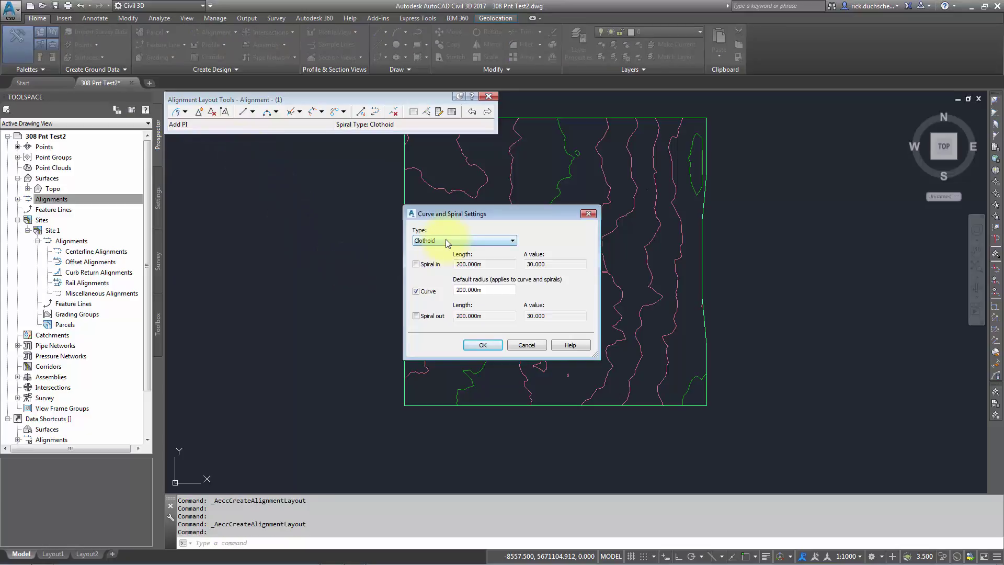
- Accept Clothoid curves with no spiral in or out and a 200.000m default radius
left_click(446, 240)
left_click(446, 240)
double_click(502, 291)
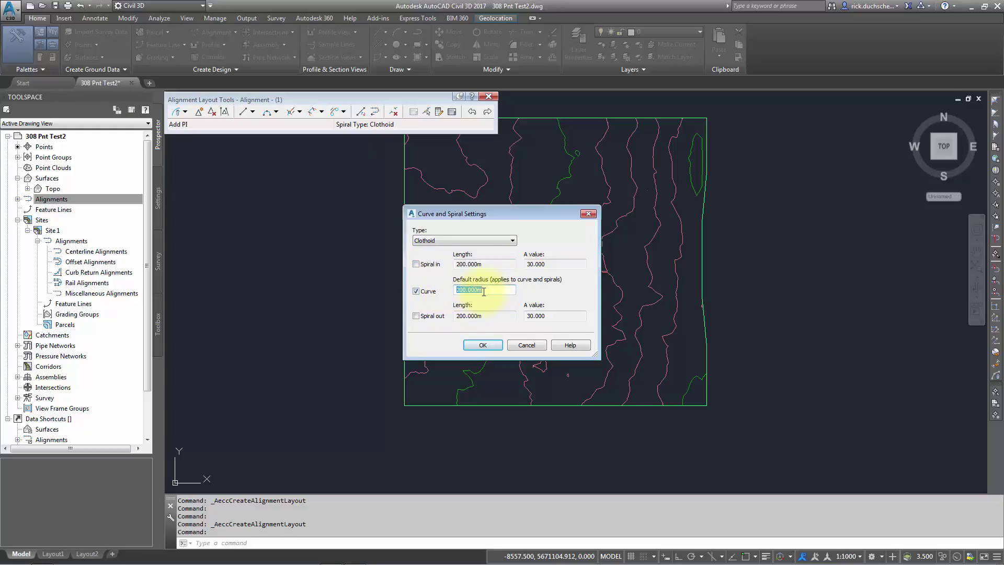
left_click(483, 345)
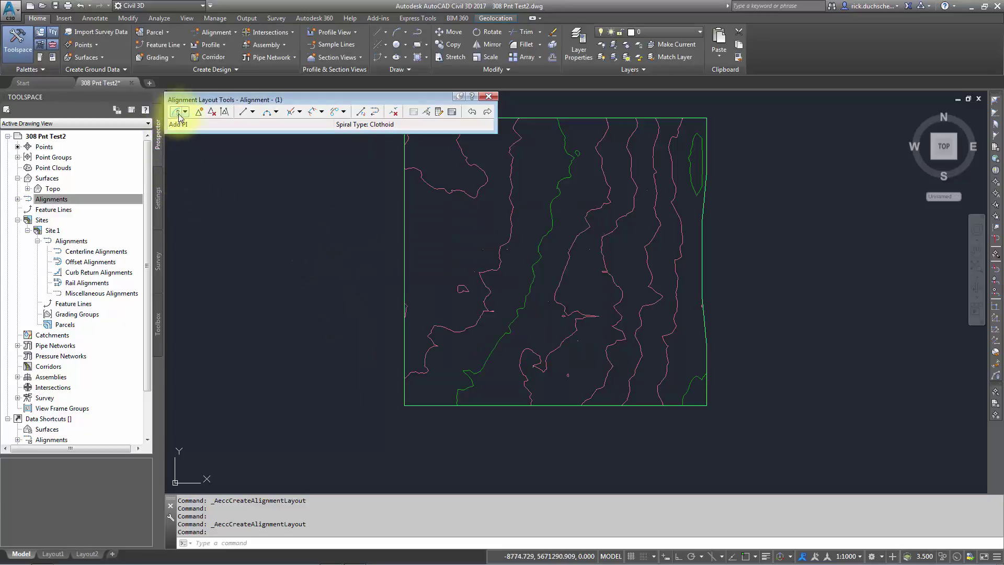
- Draw a Tangent-Tangent (with curves) alignment from lower left through two bends to upper right
left_click(185, 112)
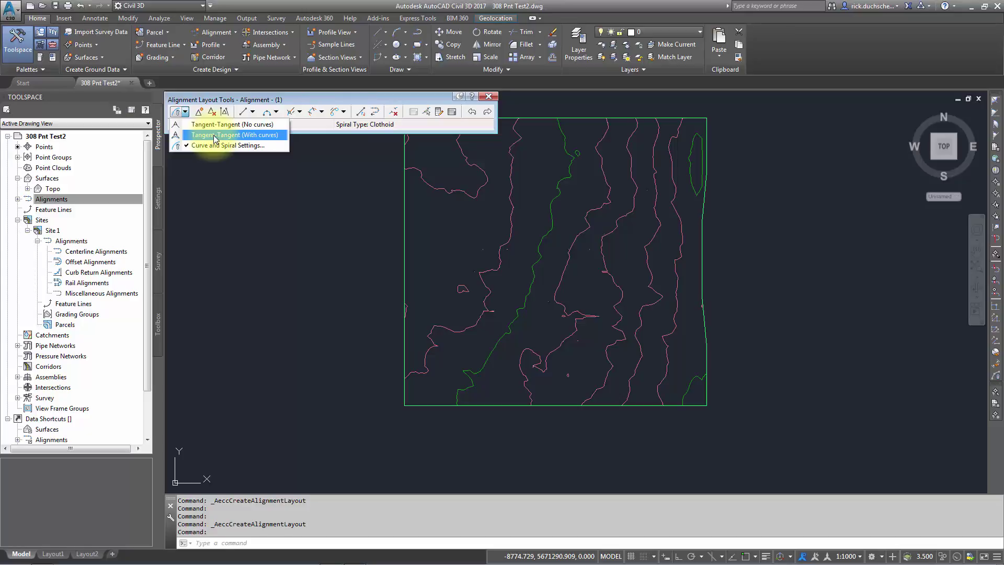
left_click(215, 136)
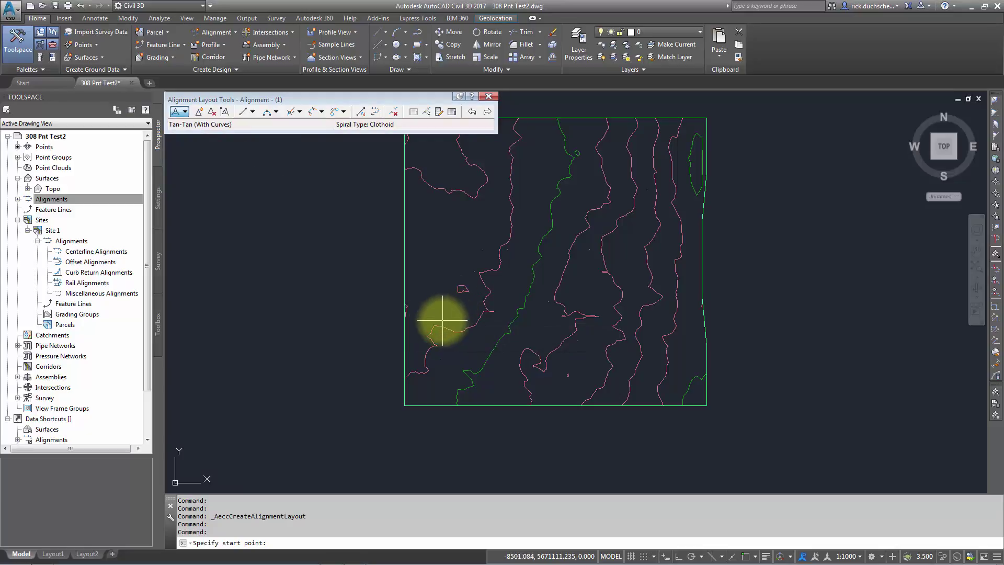
left_click(443, 321)
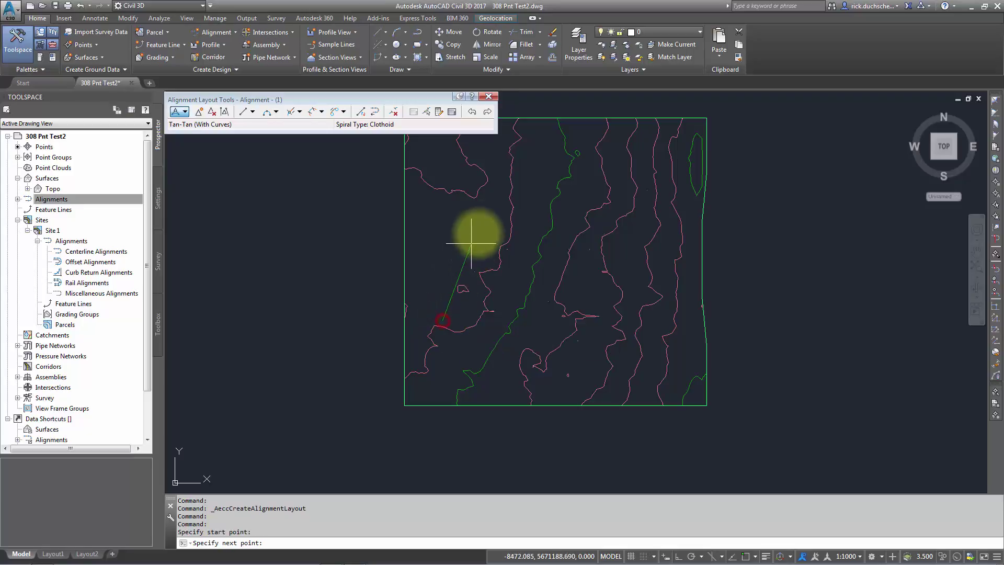
left_click(482, 209)
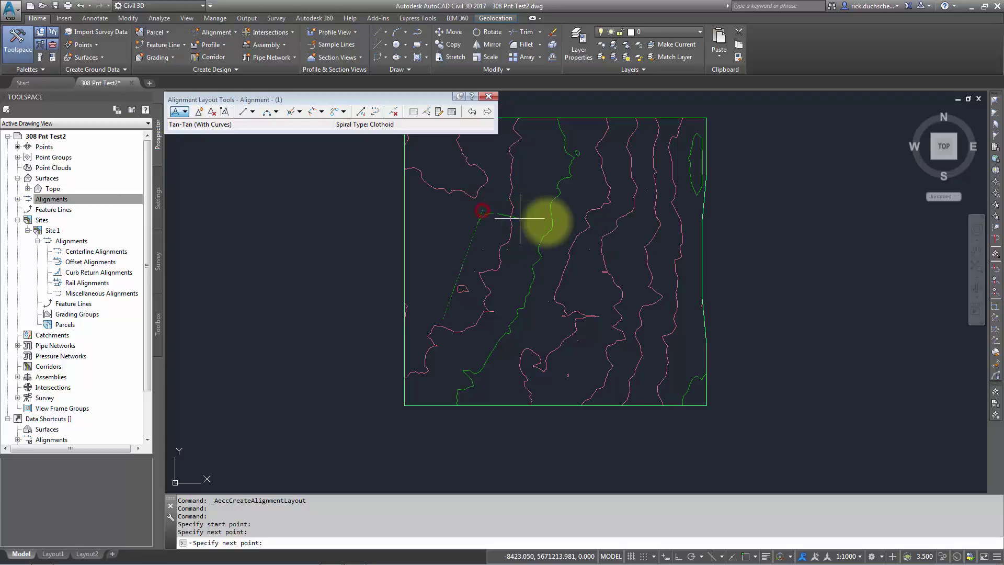
left_click(603, 217)
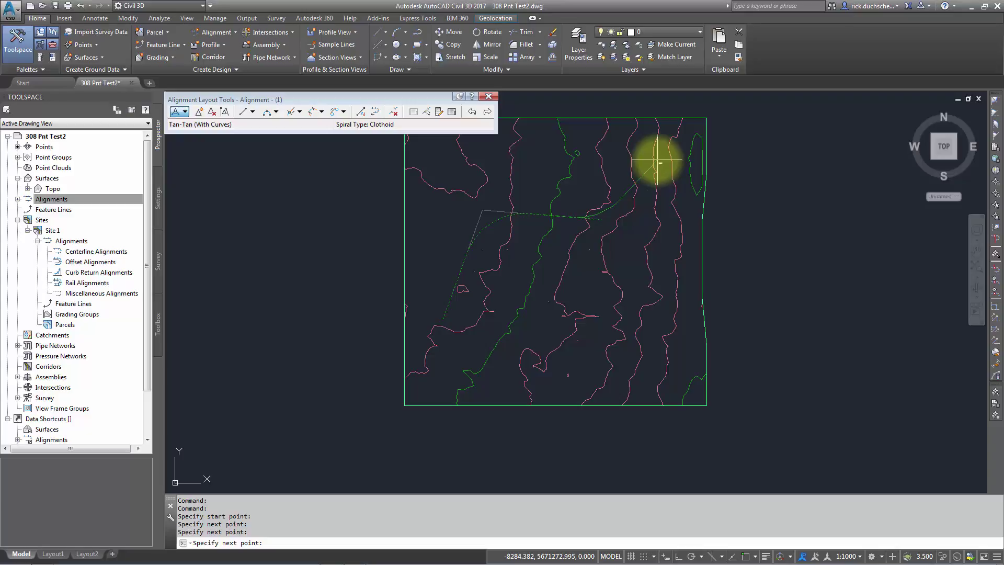
left_click(657, 161)
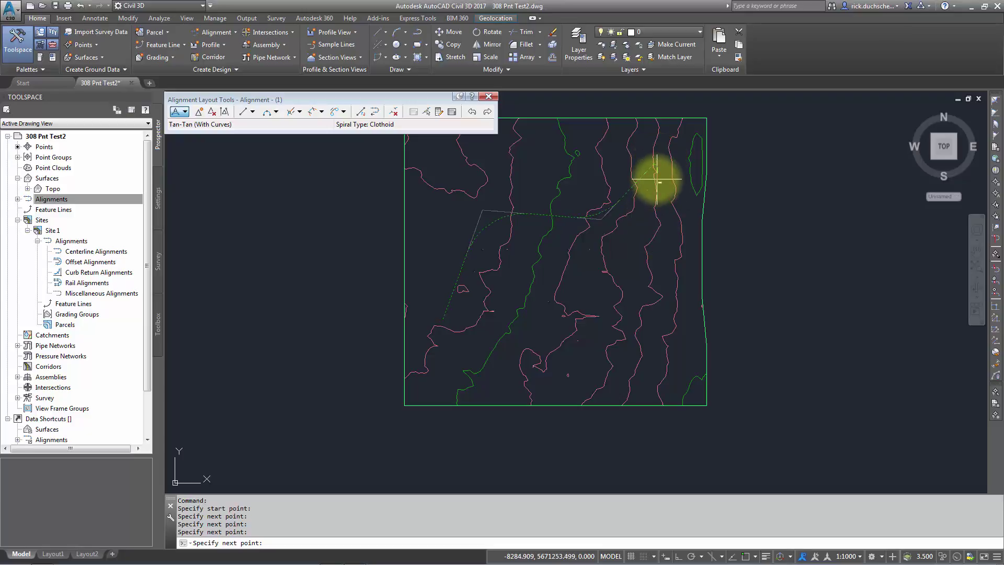
key("Return")
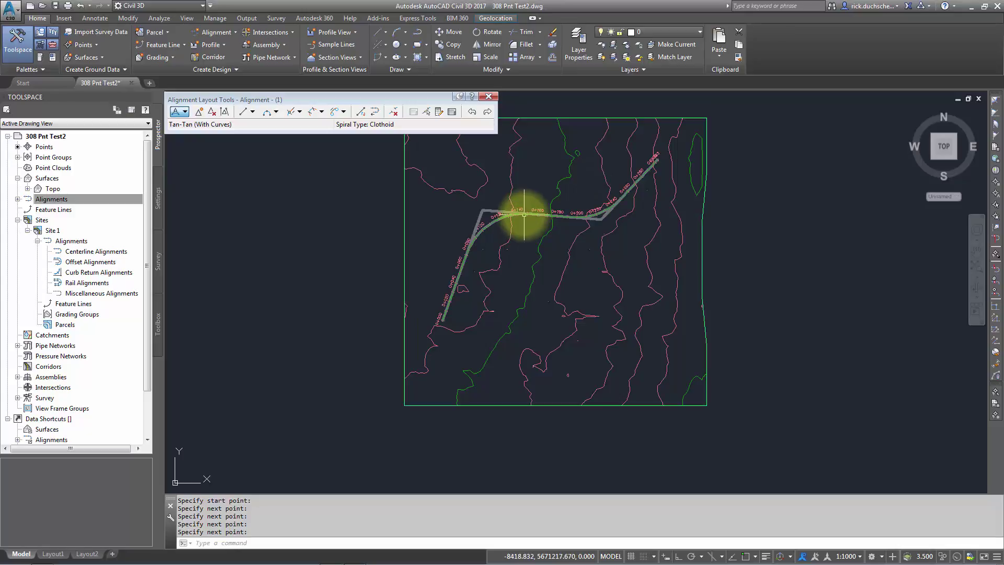
- Expand Alignments in Prospector and select Alignment - (1) under Centerline Alignments
left_click(37, 199)
left_click(18, 200)
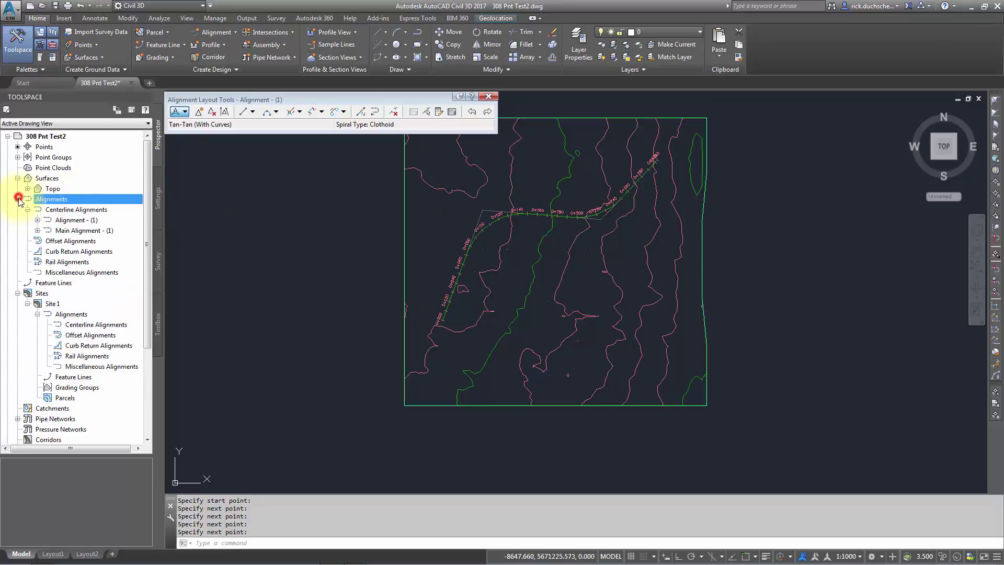
left_click(78, 220)
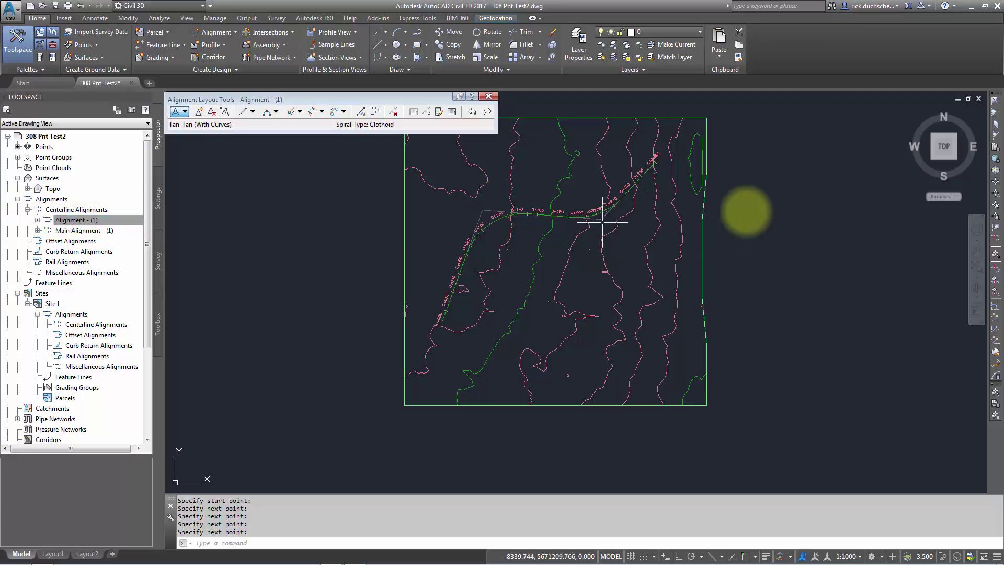
- Erase the previously drawn Alignment - (1)
left_click(533, 214)
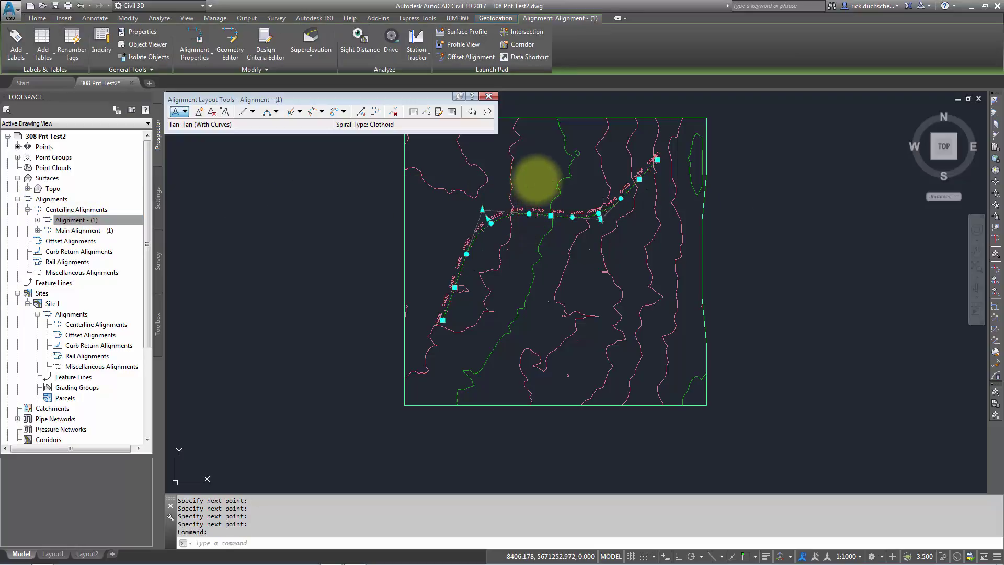
key("Delete")
key("Escape")
key("Escape")
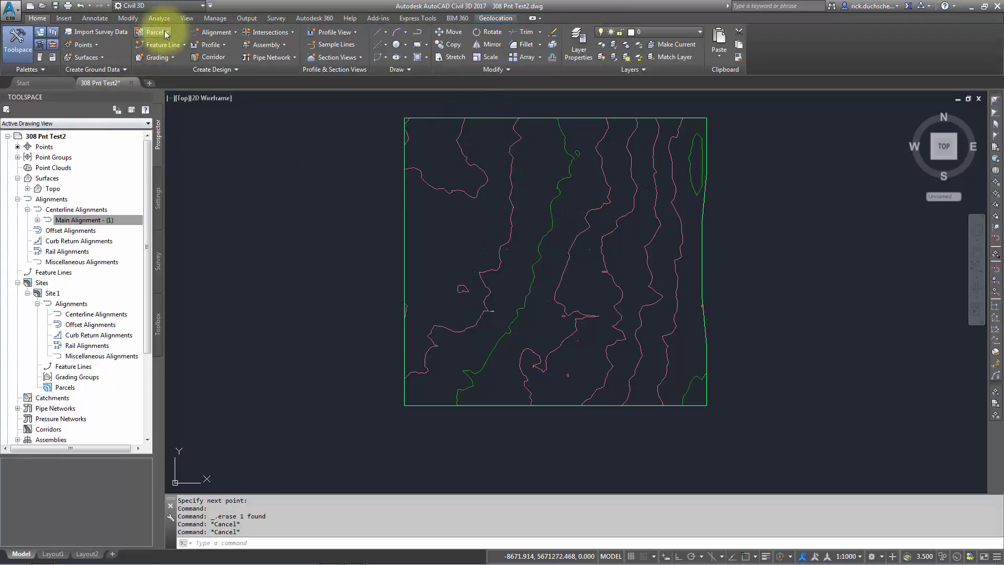
- Create Alignment - (2) through Alignment Creation Tools with default layout settings
left_click(213, 33)
left_click(213, 49)
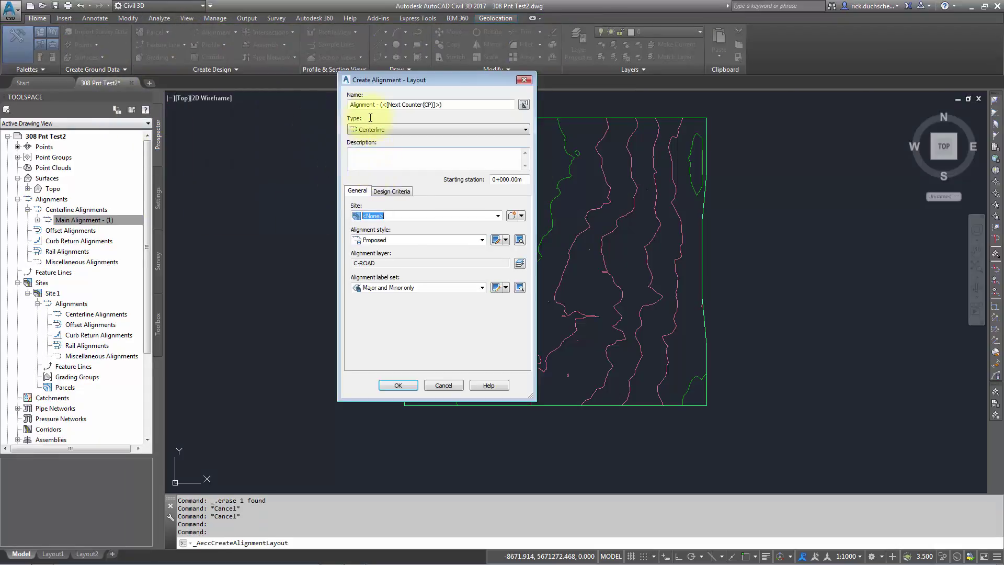
left_click(397, 385)
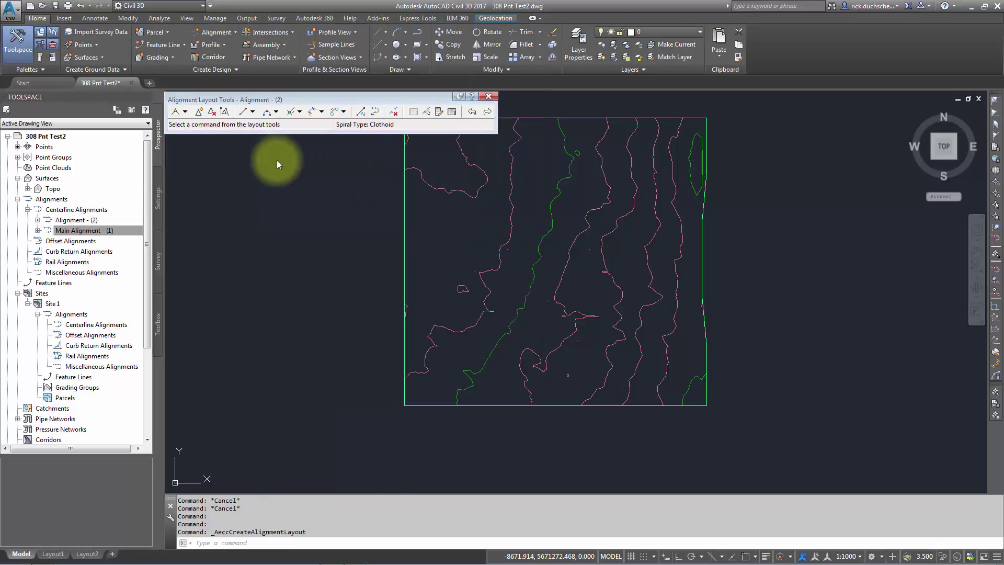
- Move the layout toolbar down and review the line and curve type lists
left_click_drag(218, 99, 242, 143)
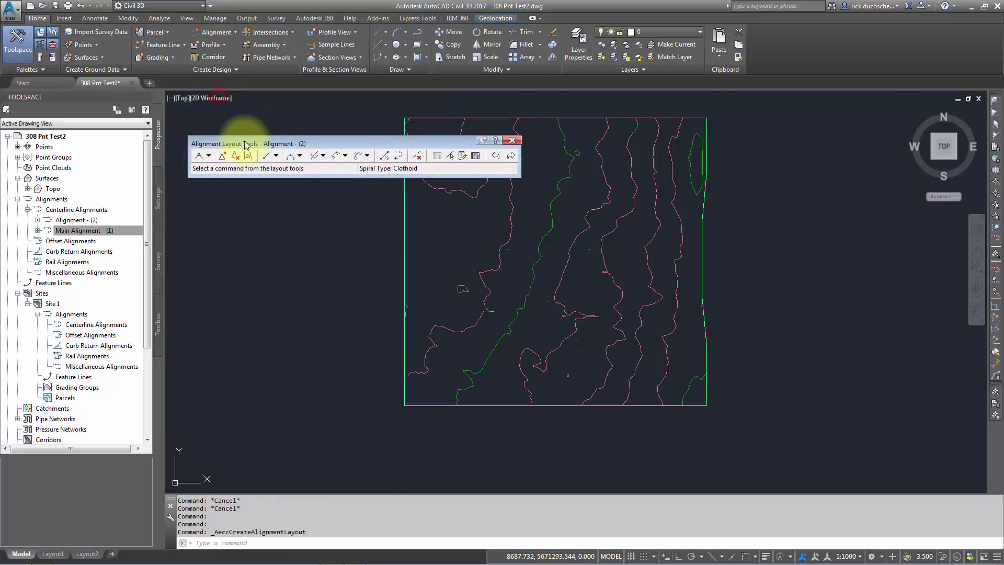
left_click(277, 156)
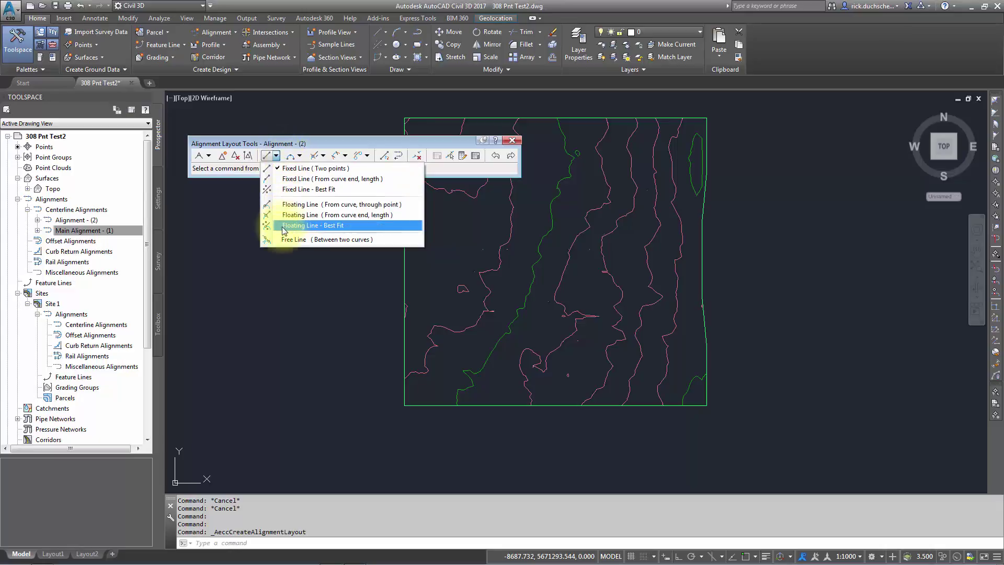
left_click(300, 155)
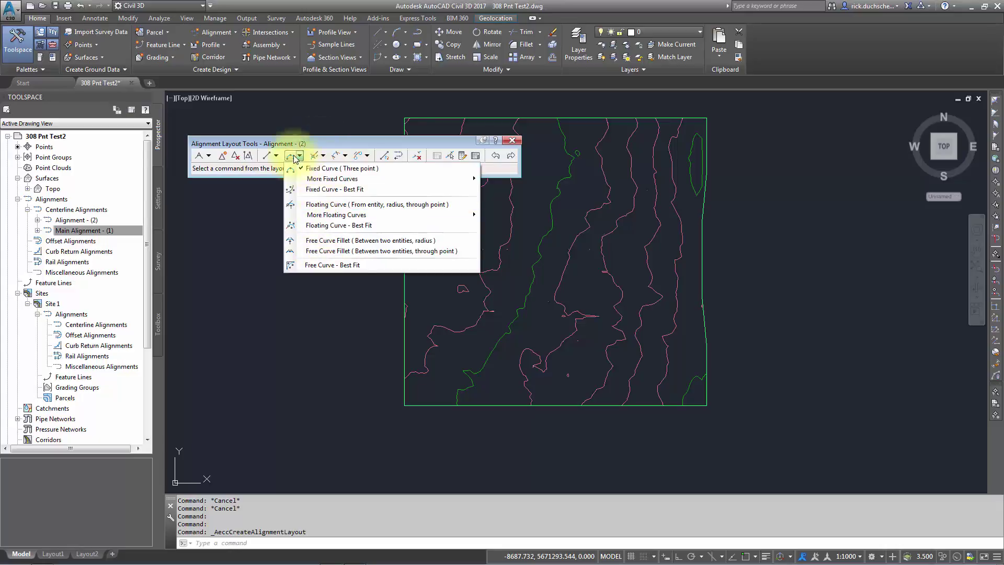
left_click(279, 155)
left_click(277, 155)
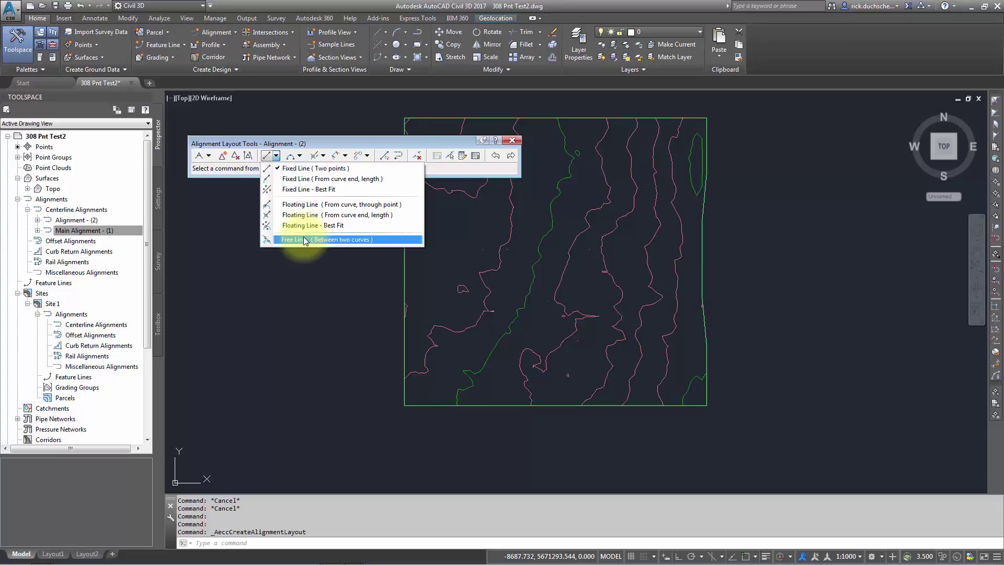
- Draw a fixed two-point tangent from west of the contours up to the green contour
left_click(309, 169)
left_click(472, 269)
left_click(535, 209)
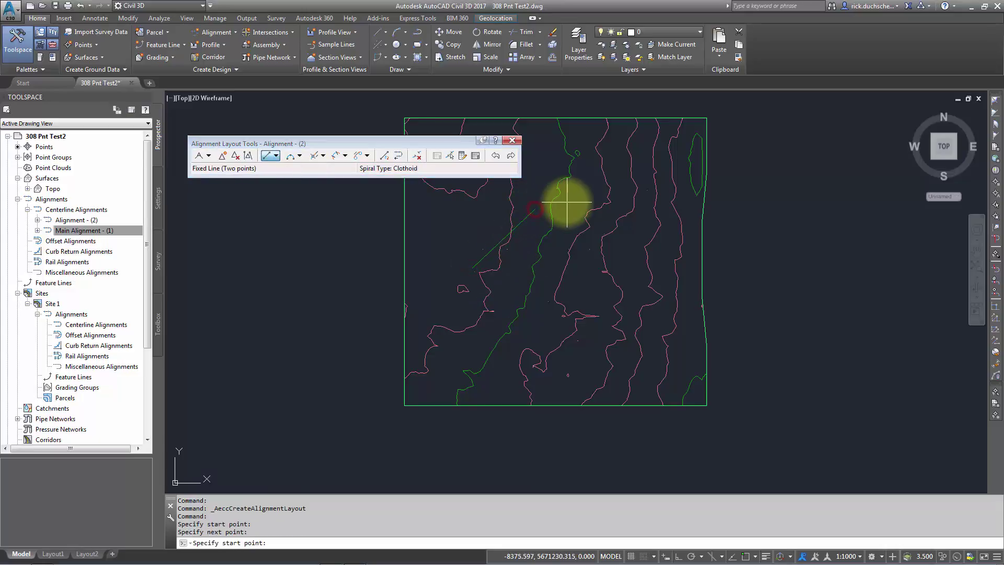
key("Return")
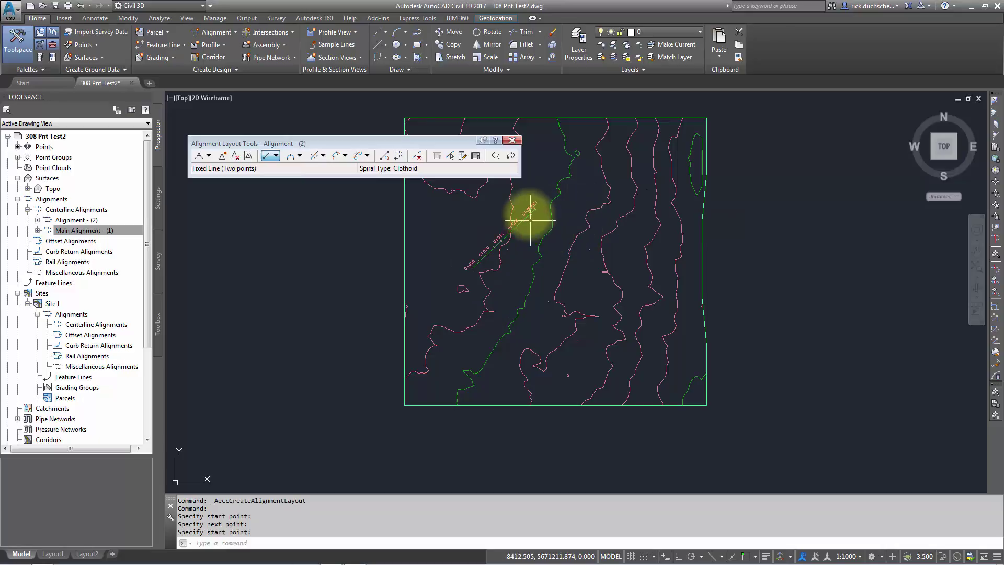
left_click(300, 156)
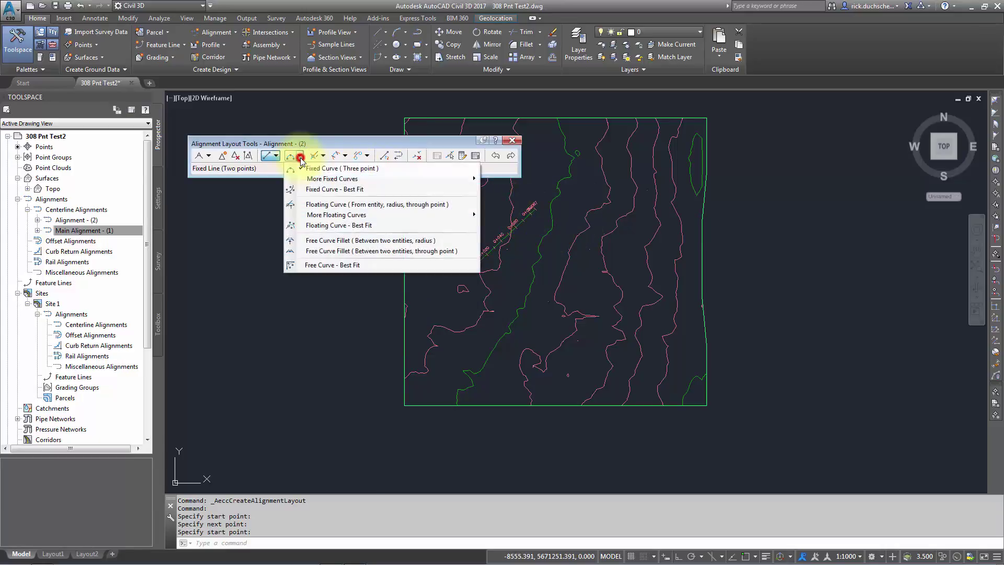
- Attach a radius-50 floating curve to the tangent, ending past the green contour at 0+158
left_click(329, 205)
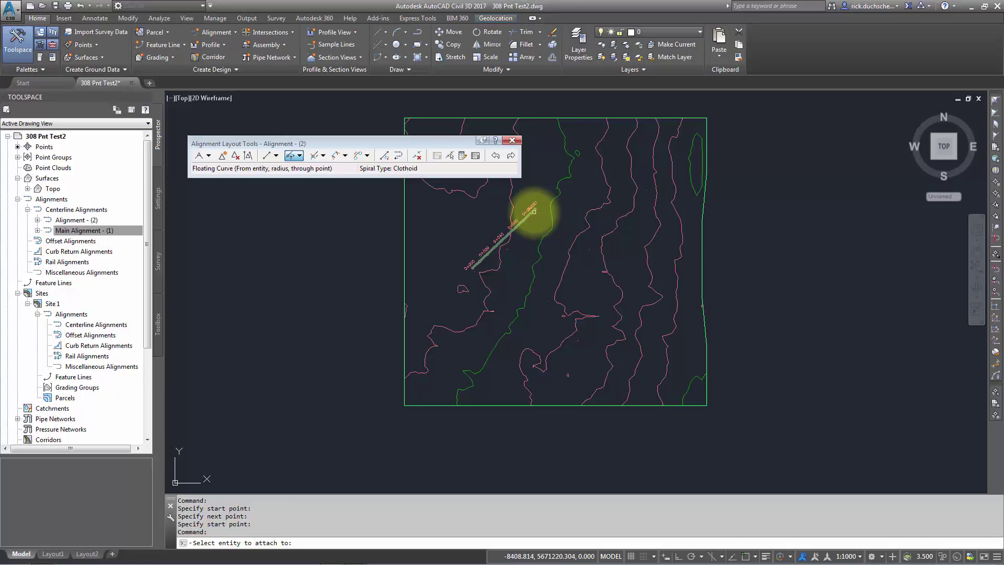
scroll(534, 210, "up", 4)
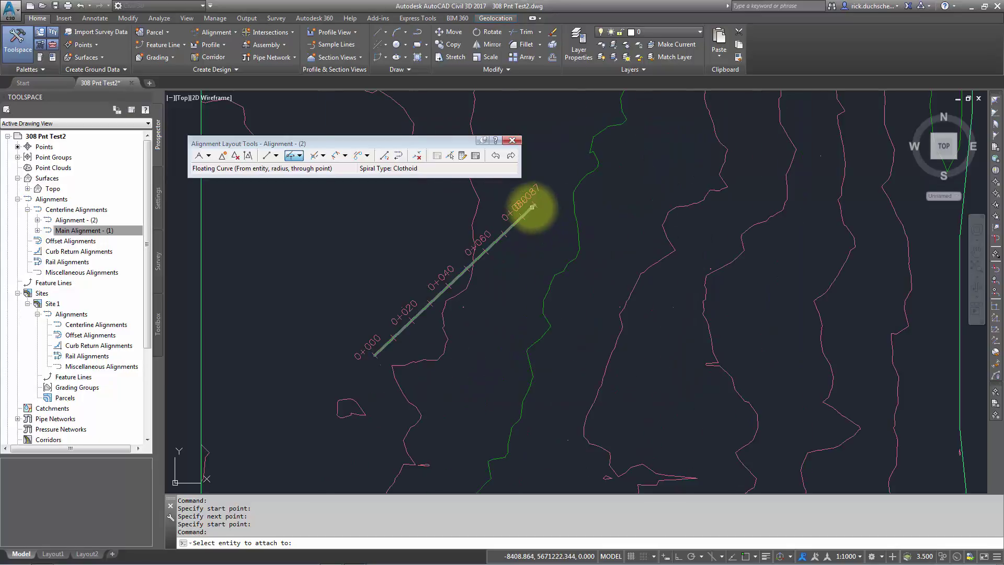
left_click(533, 207)
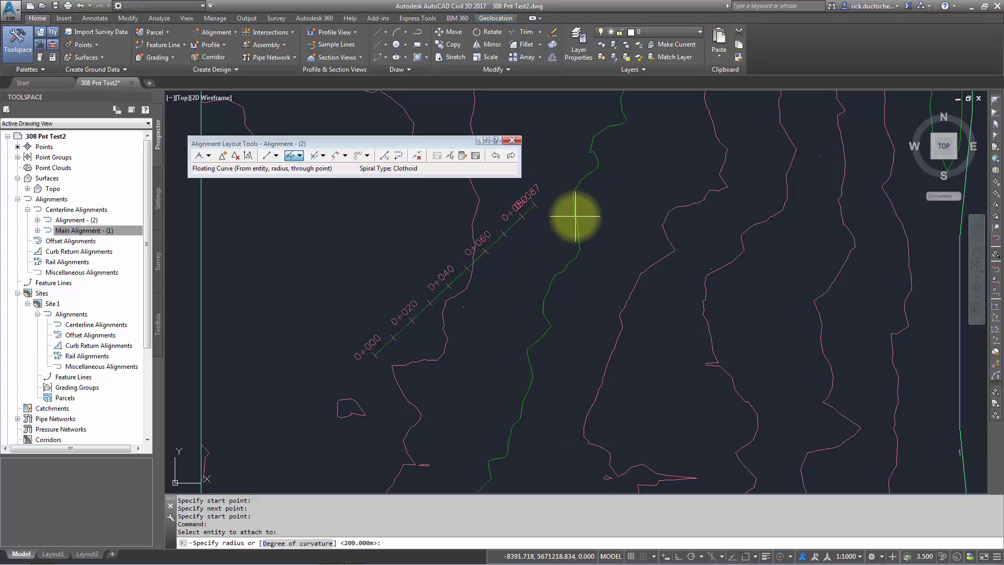
type("50")
key("Return")
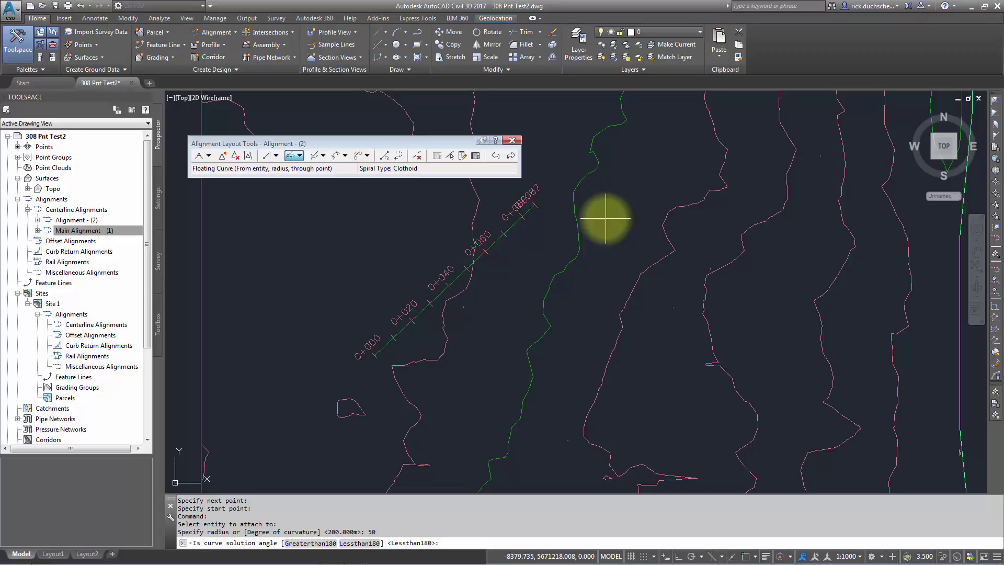
key("Return")
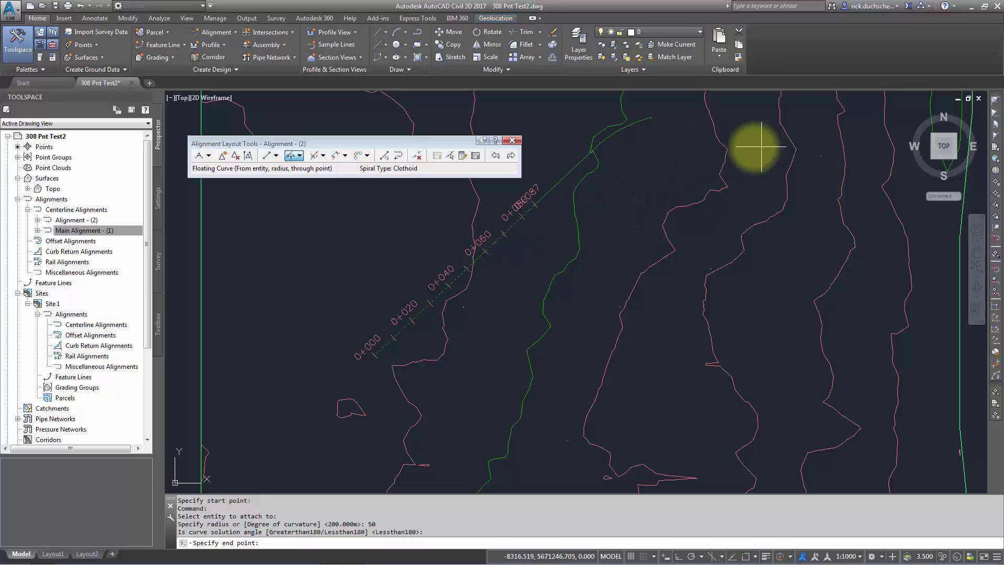
middle_click_drag(686, 168, 594, 242)
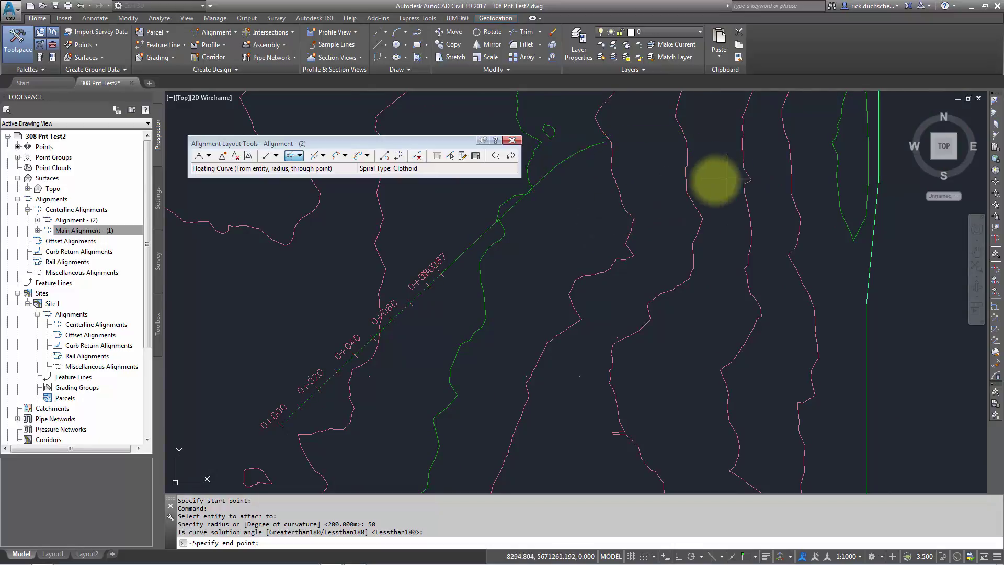
left_click(595, 195)
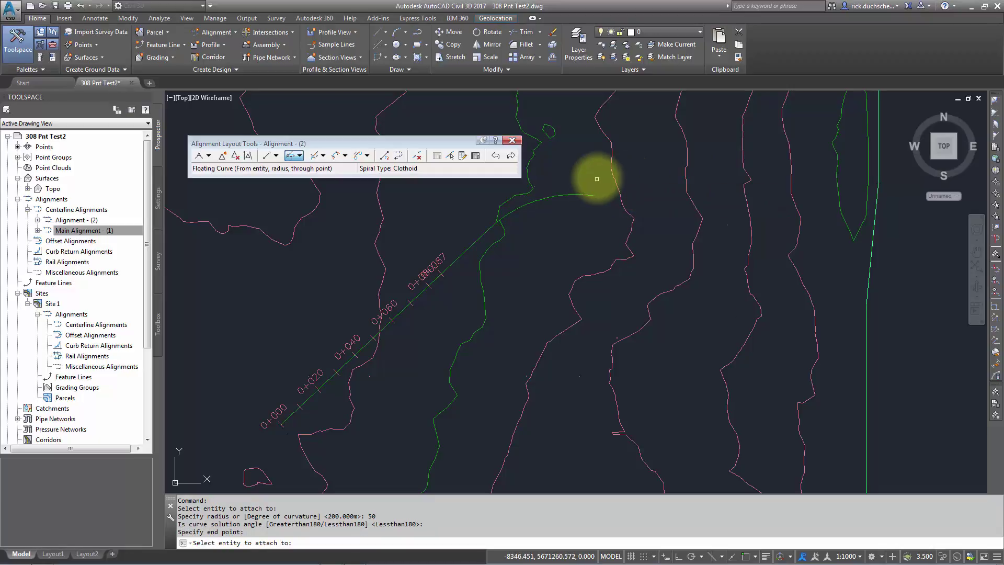
key("Return")
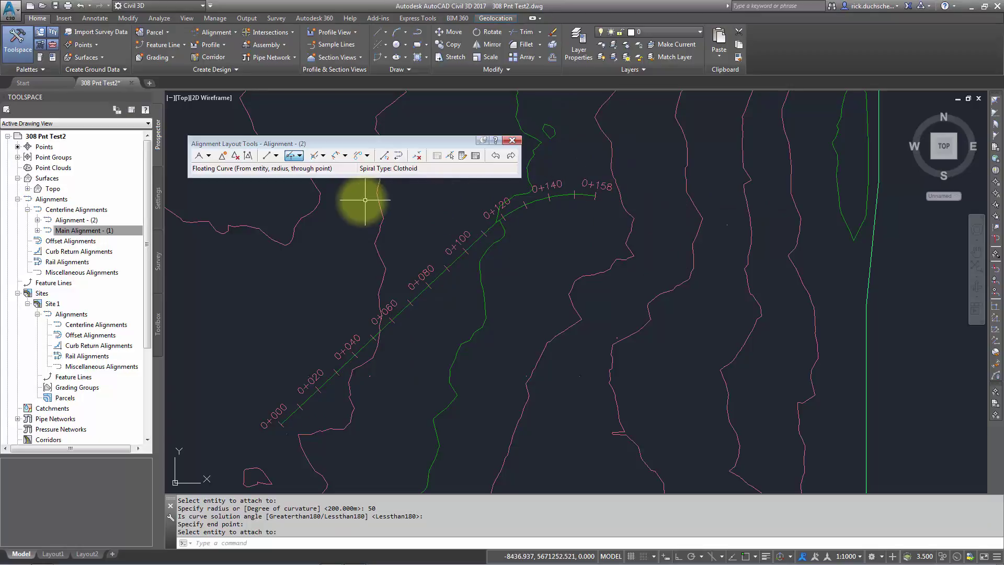
- Add a floating line from the curve's end through a point to the east, reaching station 0+230
left_click(275, 157)
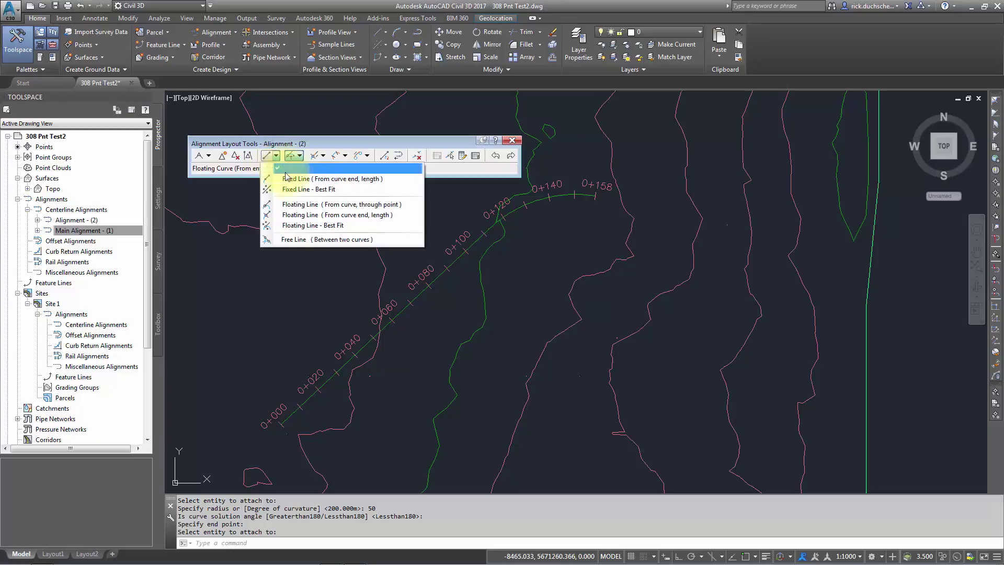
left_click(307, 207)
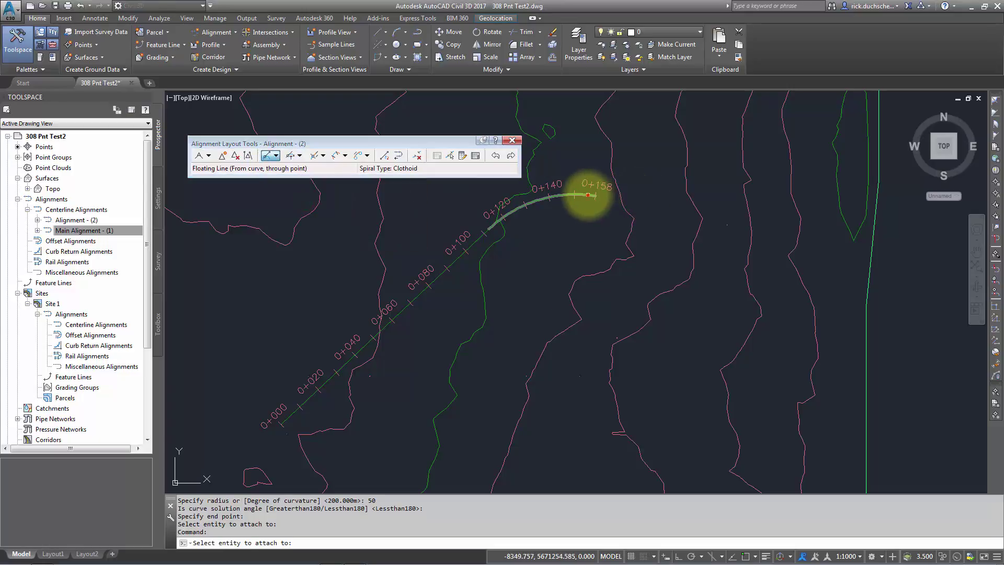
left_click(589, 195)
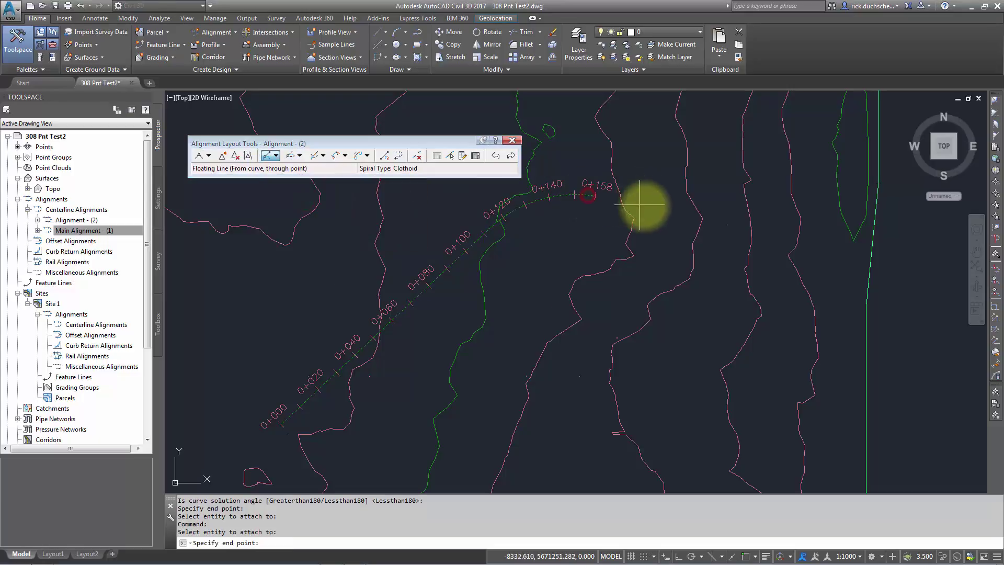
left_click(774, 224)
key("Return")
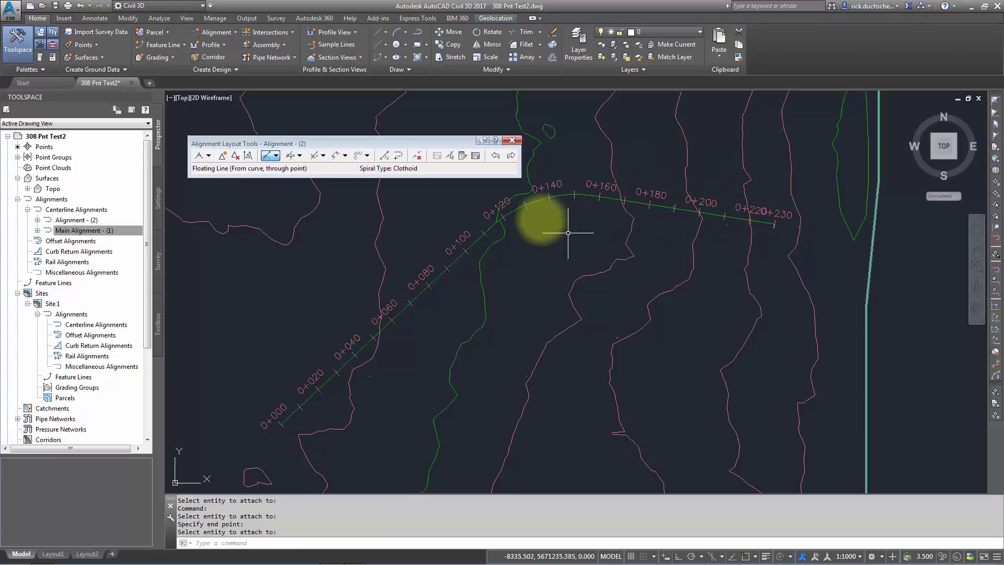
- Start the Insert PI command on Alignment - (2), targeting the first tangent
left_click(223, 156)
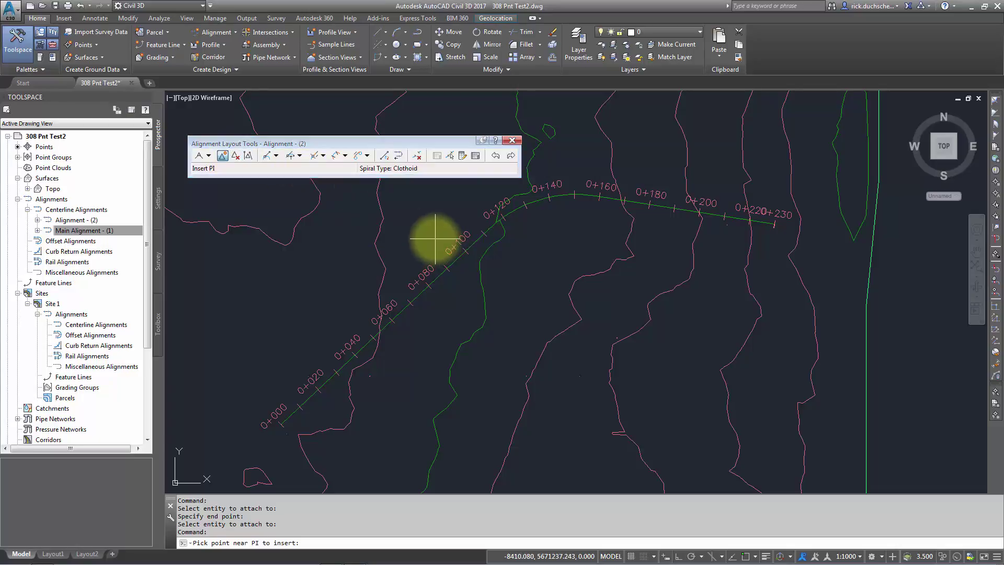
mouse_move(435, 240)
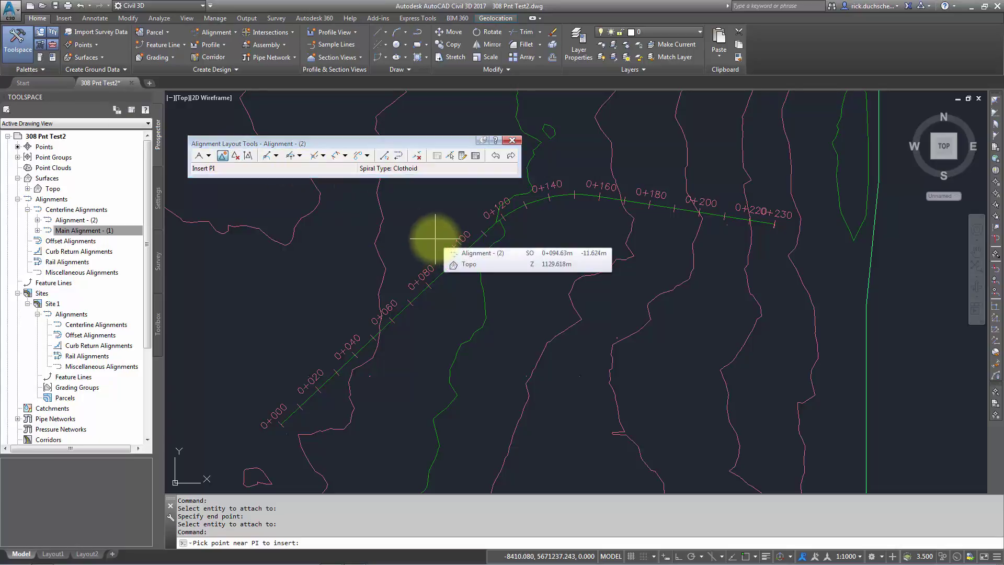